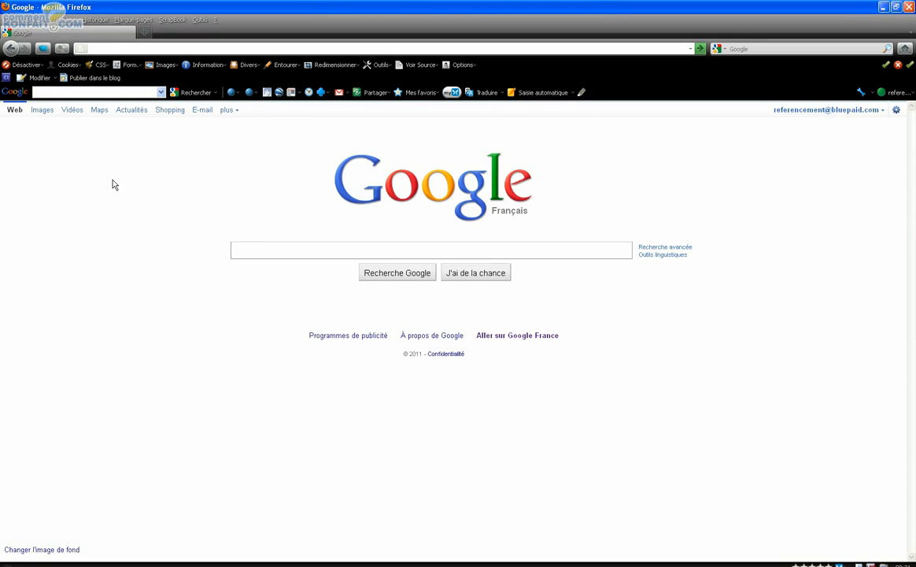
type("https")
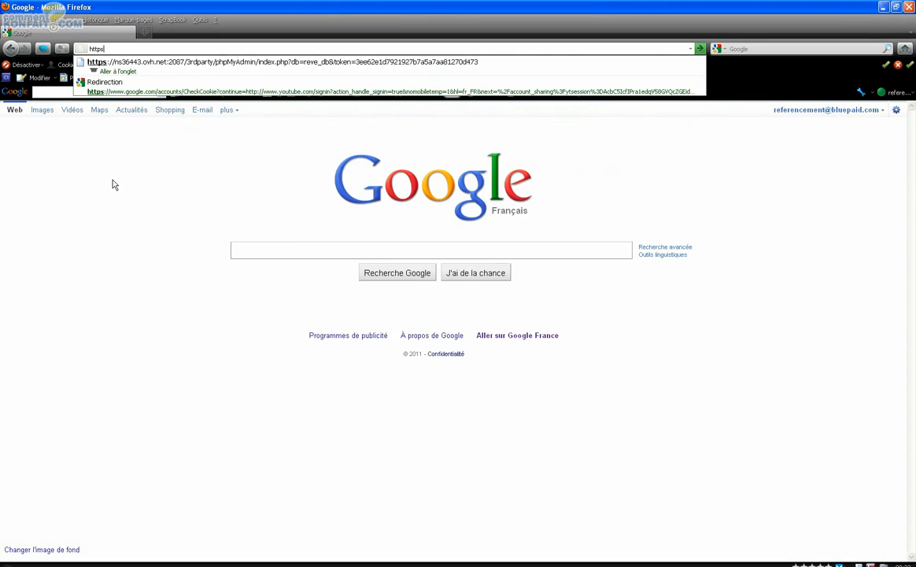
type("://moncompte")
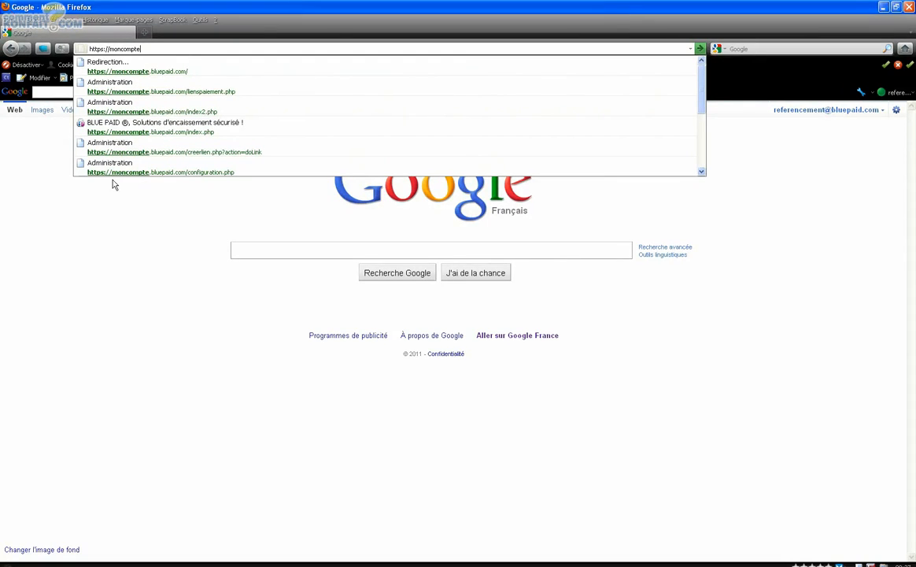
type(".")
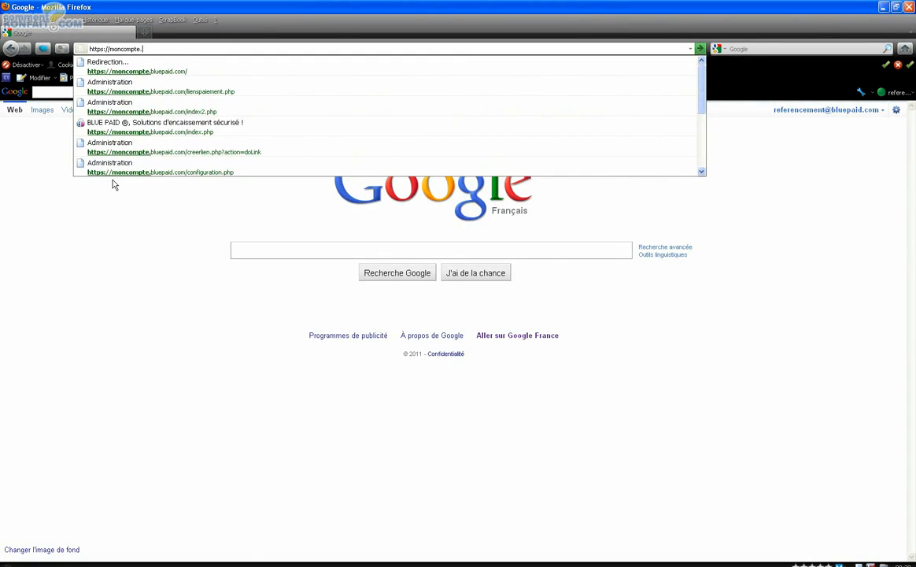
type("bluepaid.com")
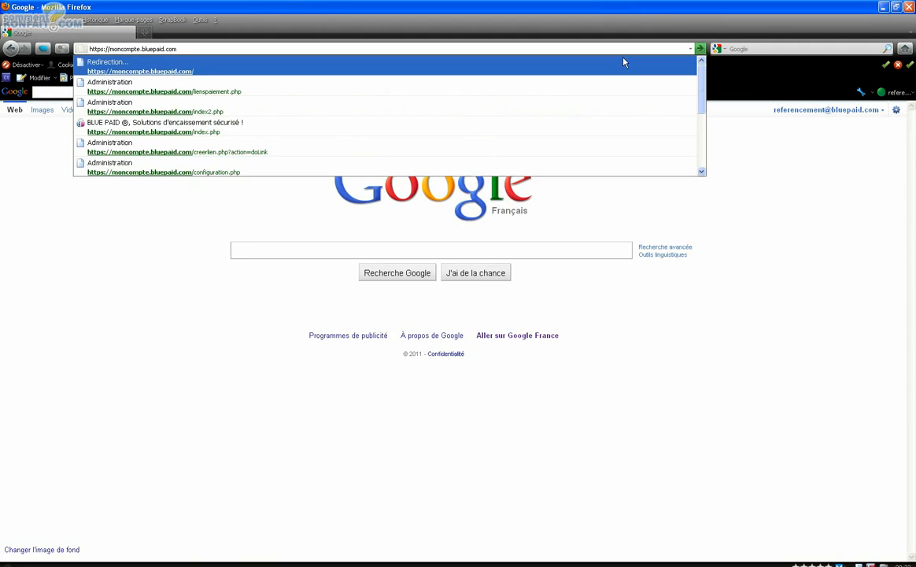
left_click(700, 49)
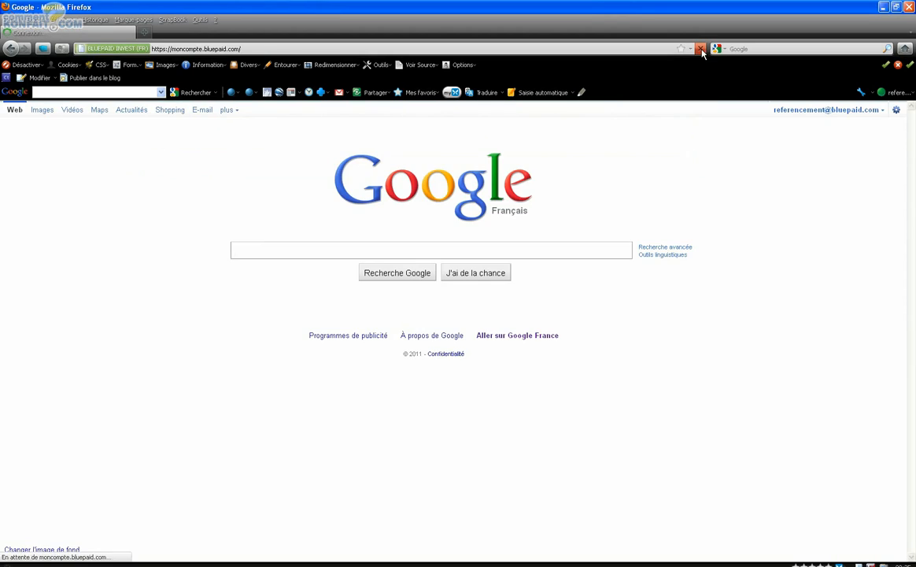
Sign in to the client access page with the client identifier and account password
left_click(470, 222)
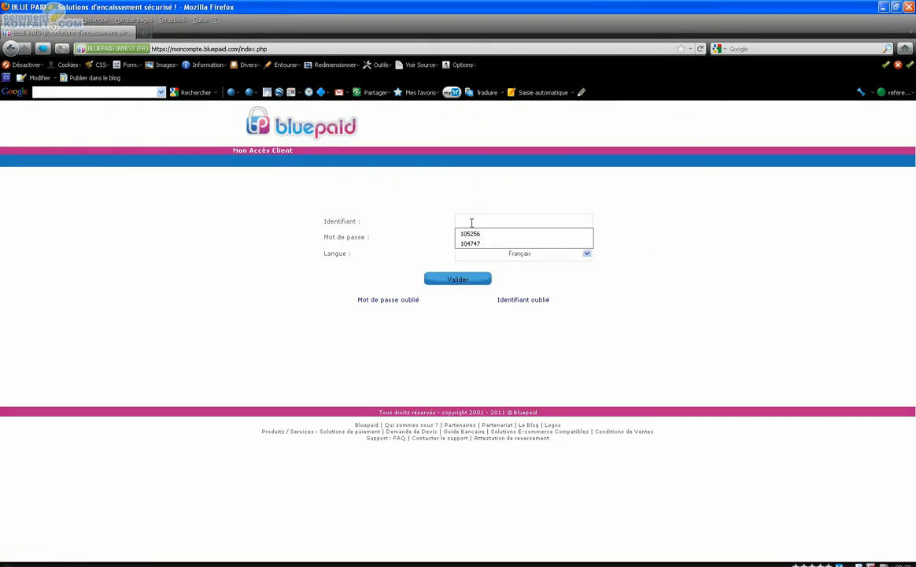
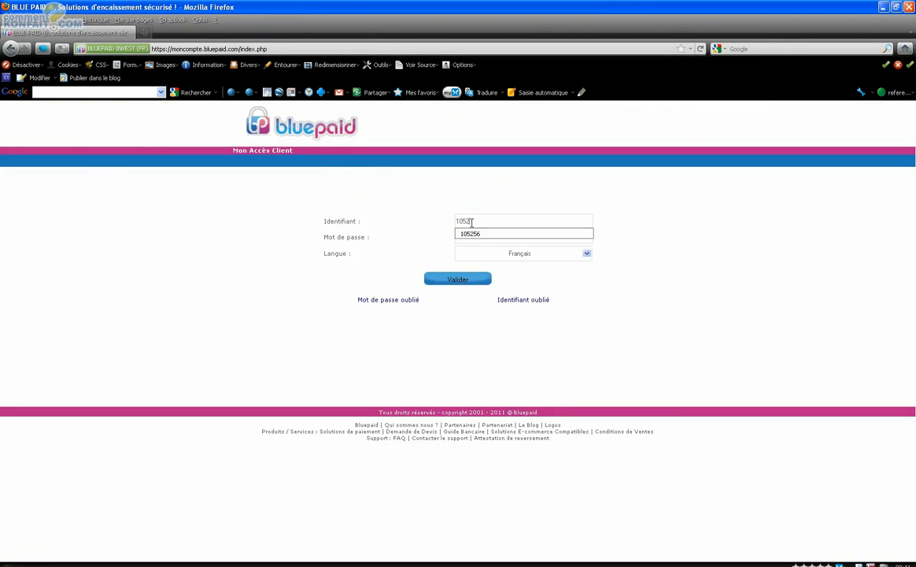
left_click(476, 236)
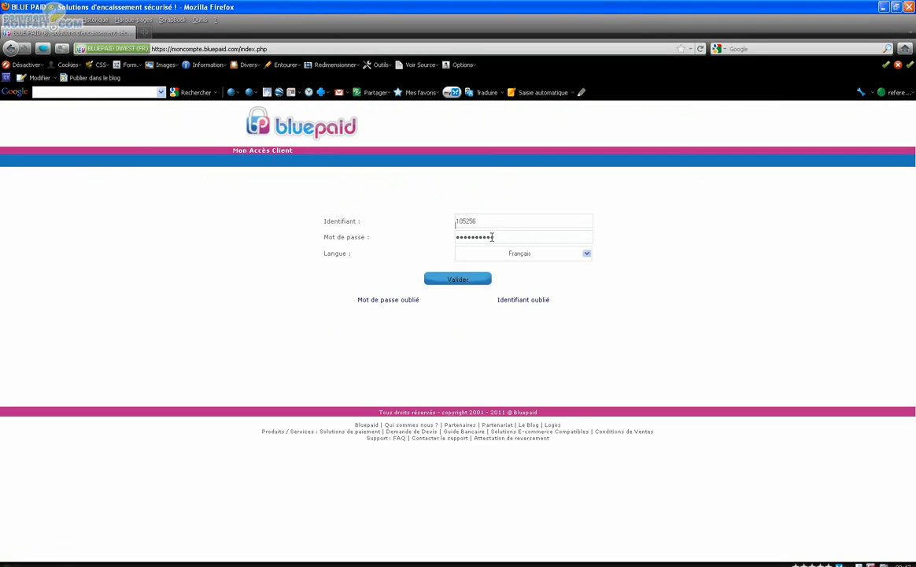
left_click_drag(497, 236, 452, 236)
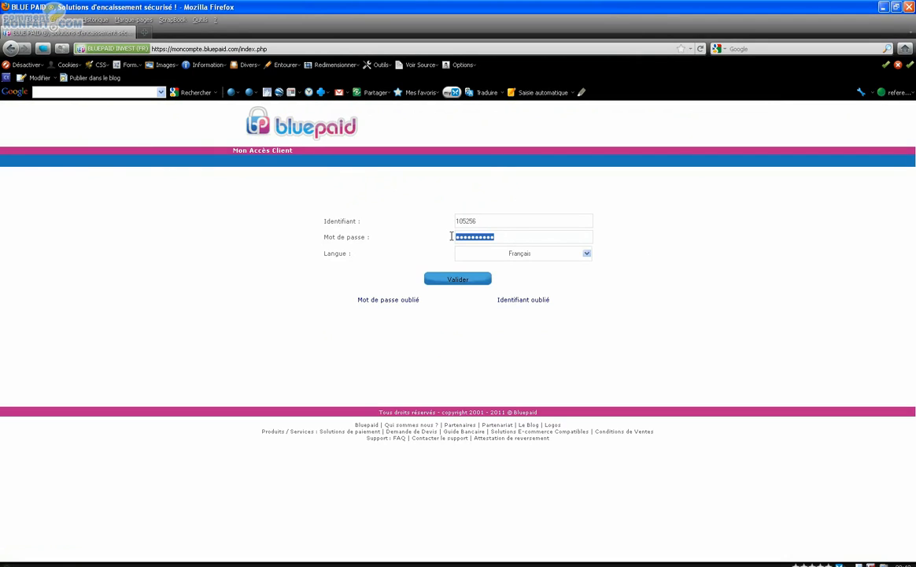
left_click(464, 283)
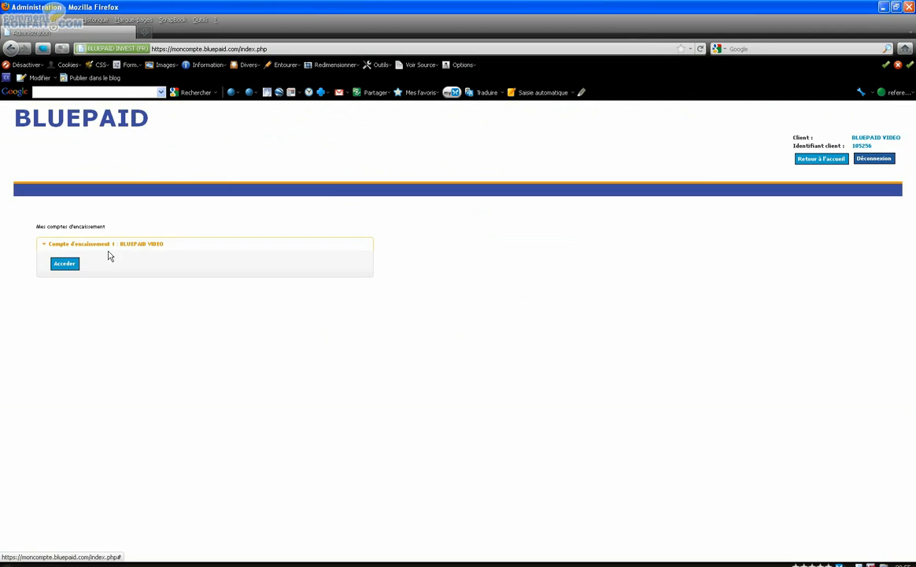
Access the BLUEPAID VIDEO collection account and open the "Encaisser une carte bancaire" form
left_click(63, 268)
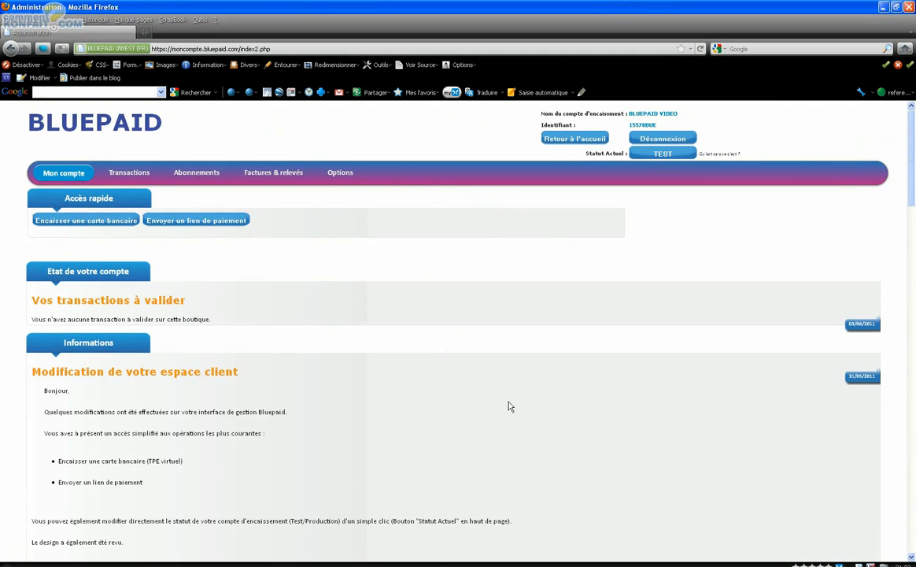
key("ctrl+plus")
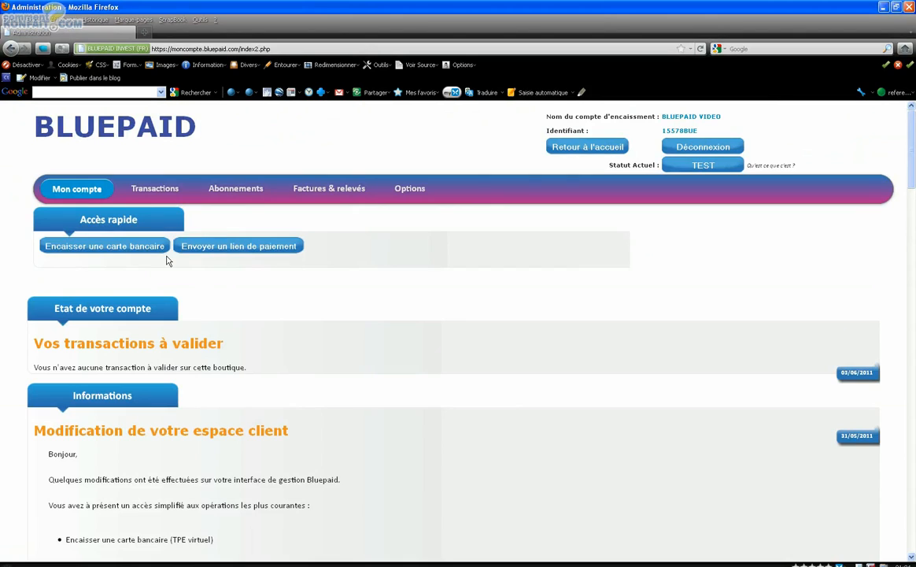
left_click(107, 248)
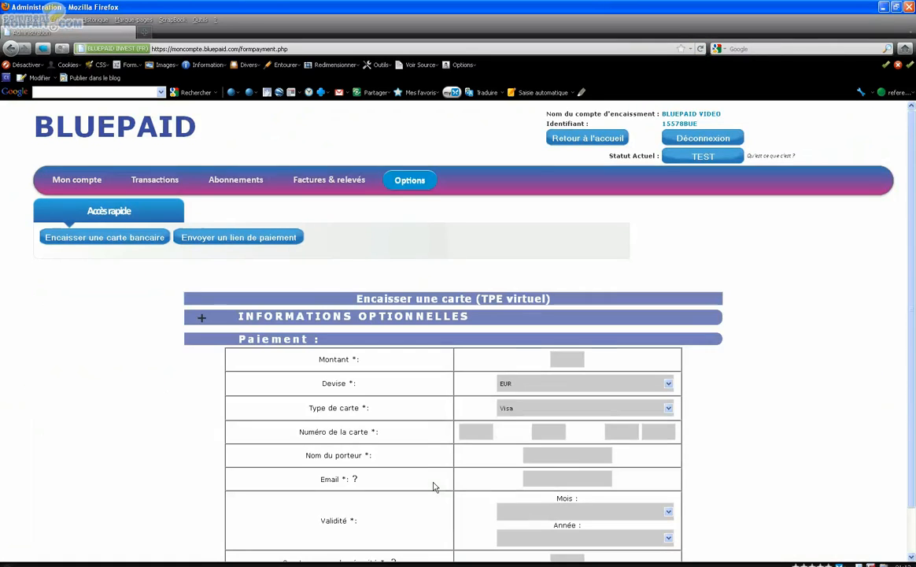
Expand the "Informations optionnelles" section of the virtual terminal form
key("ctrl+minus")
key("ctrl+minus")
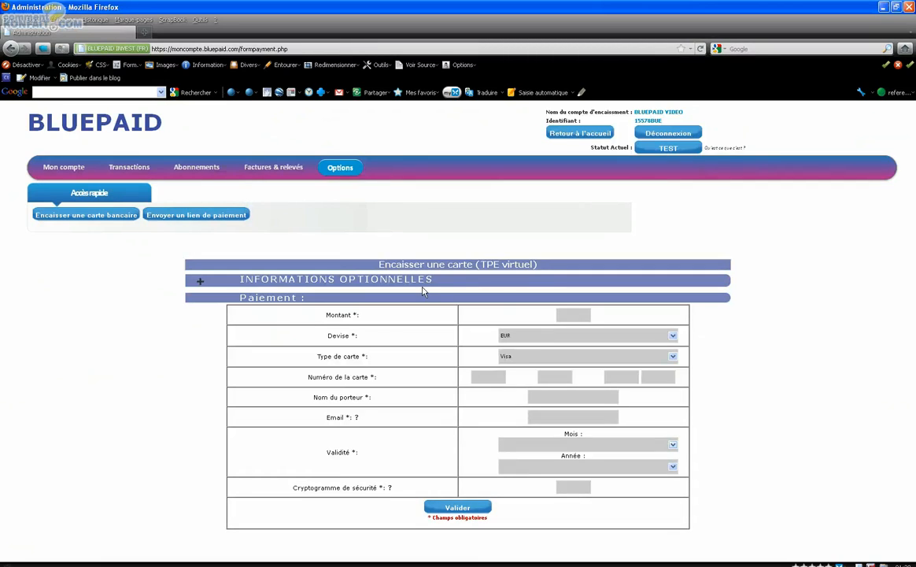
left_click(201, 286)
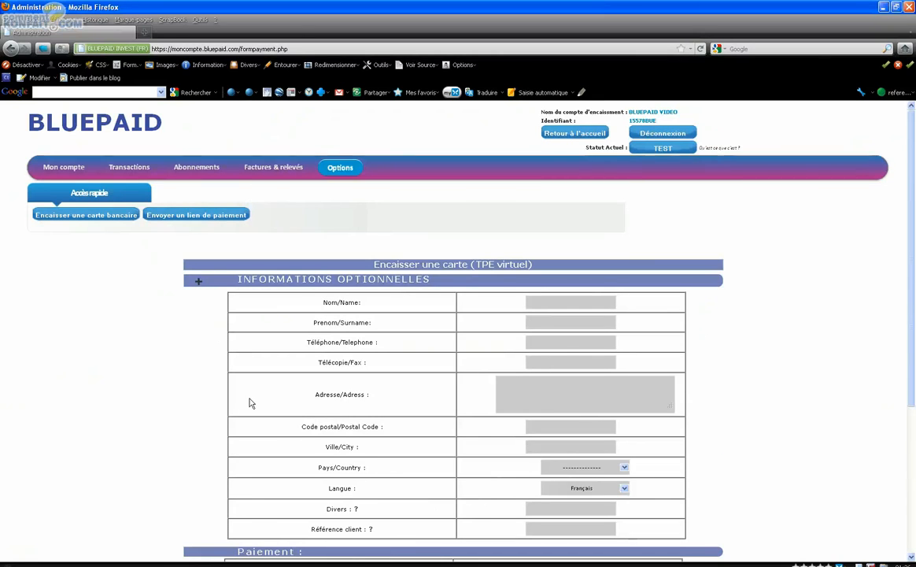
Enter the customer's last name and first name in the optional information
scroll(303, 423, "down", 4)
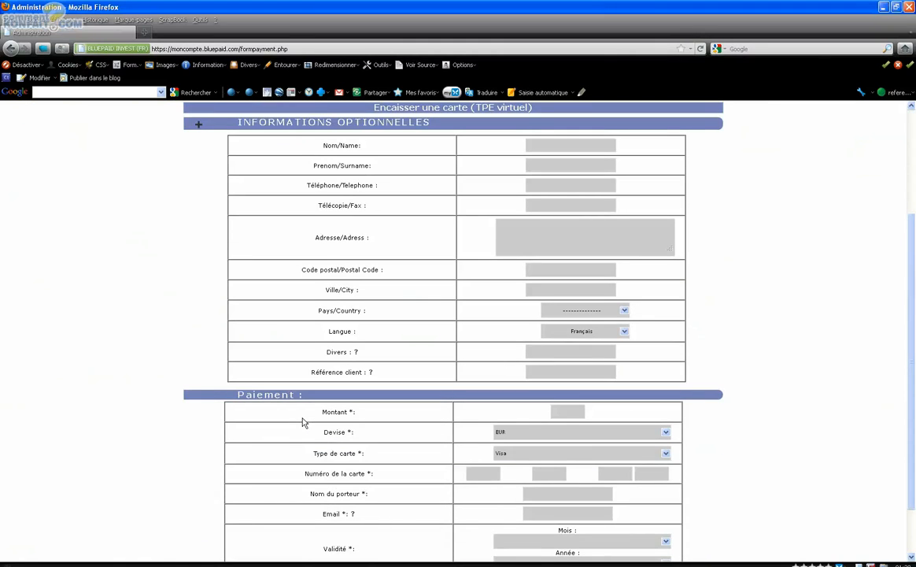
key("ctrl+minus")
key("ctrl+minus")
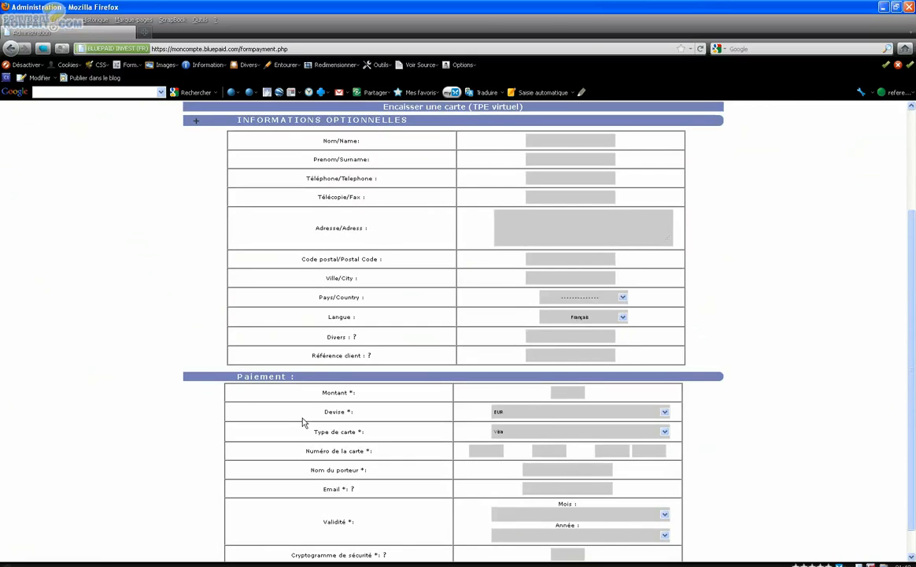
key("ctrl+plus")
key("ctrl+plus")
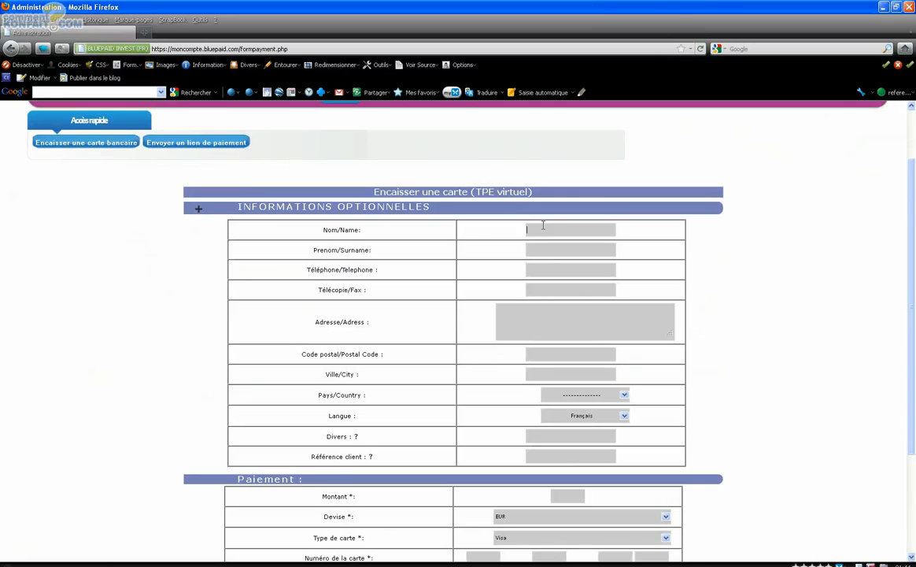
left_click(543, 227)
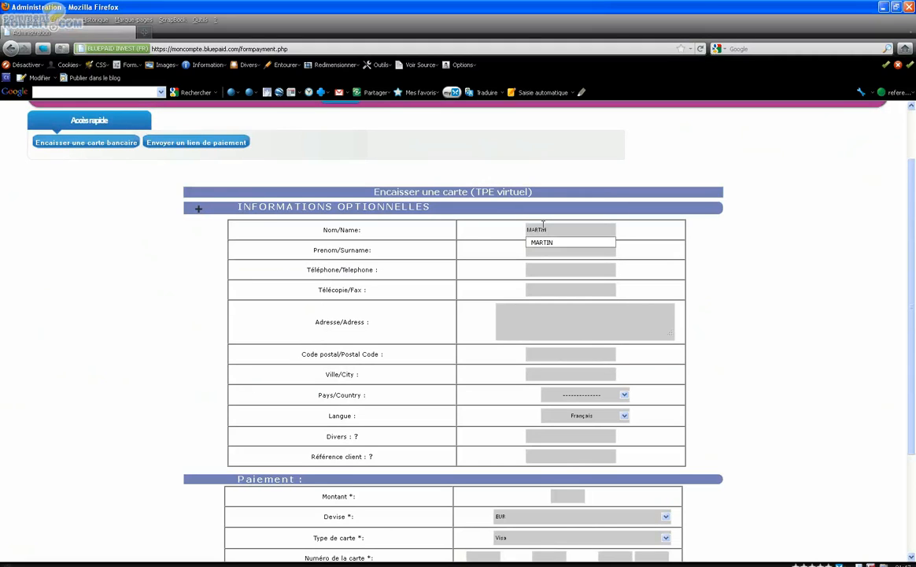
key("Tab")
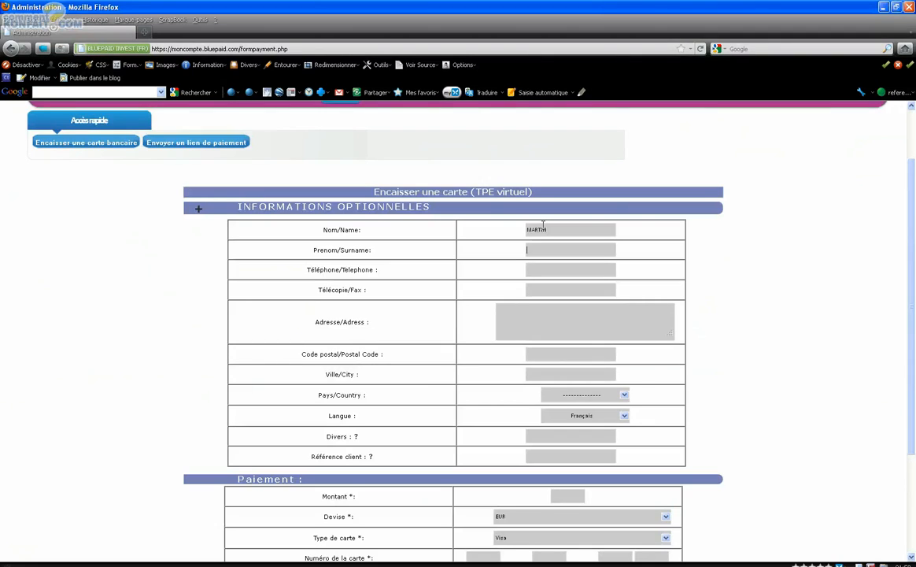
key("Tab")
Enter the customer's telephone number and fax number
type("06 68 68 68 68")
key("Tab")
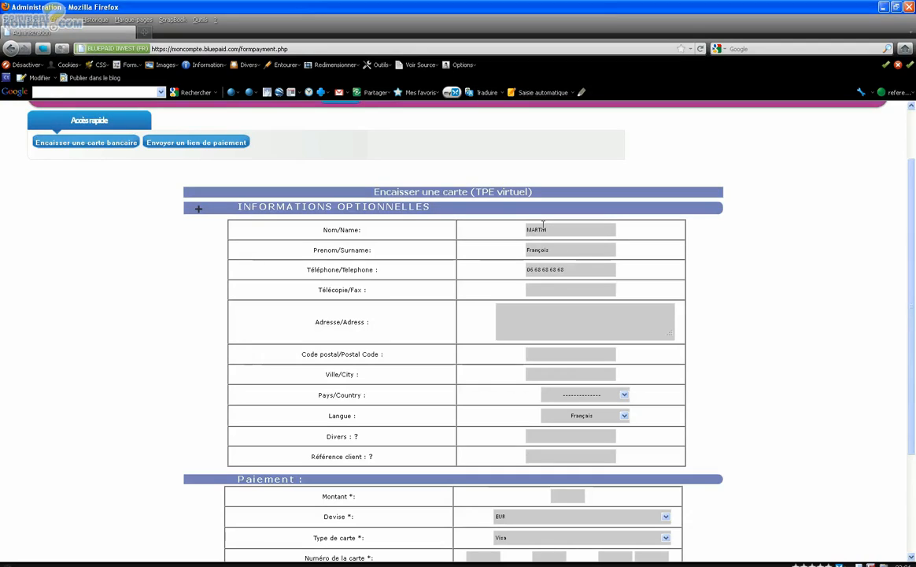
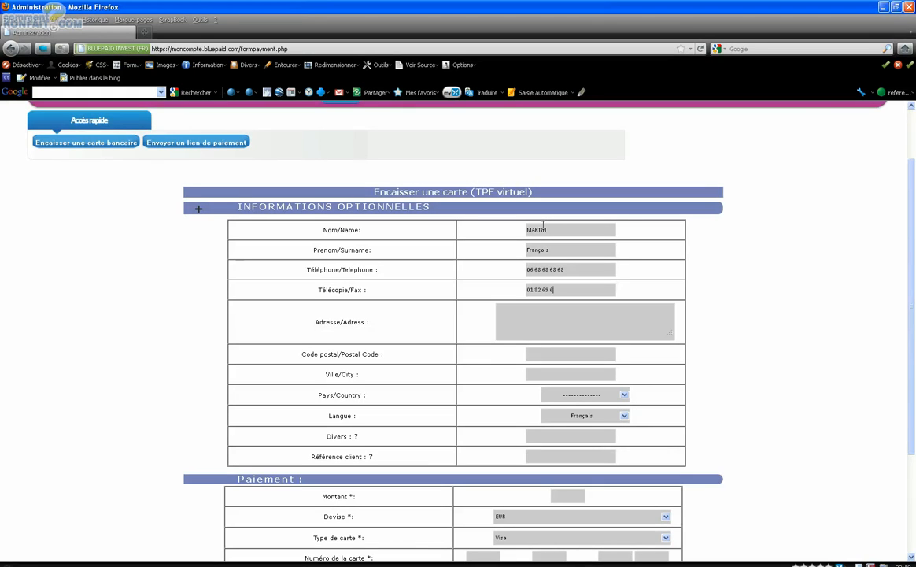
key("Tab")
Fill in the customer's street address, postal code and city
type("123 rue de rivoli")
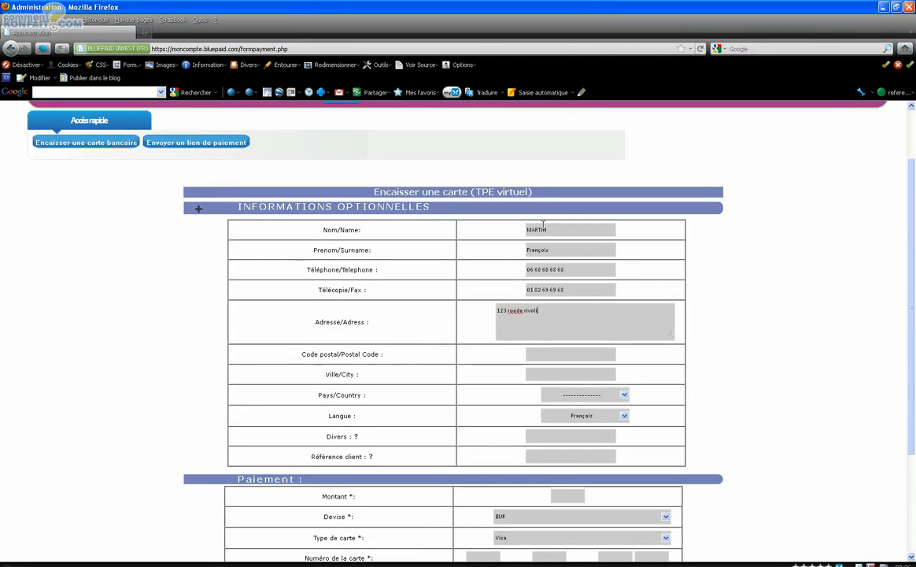
key("Left")
key("Left")
key("Left")
key("Left")
key("Left")
key("Left")
key("Left")
key("Left")
key("Left")
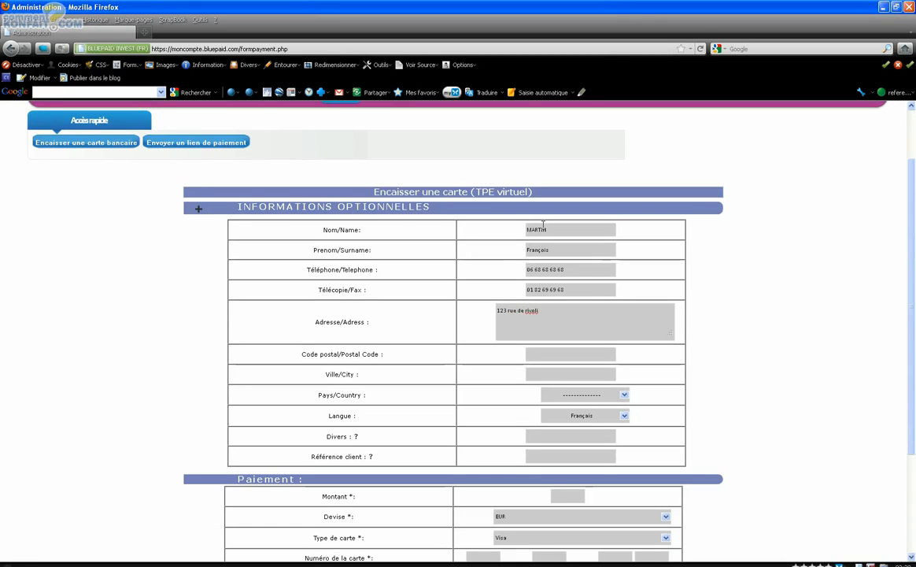
left_click(532, 352)
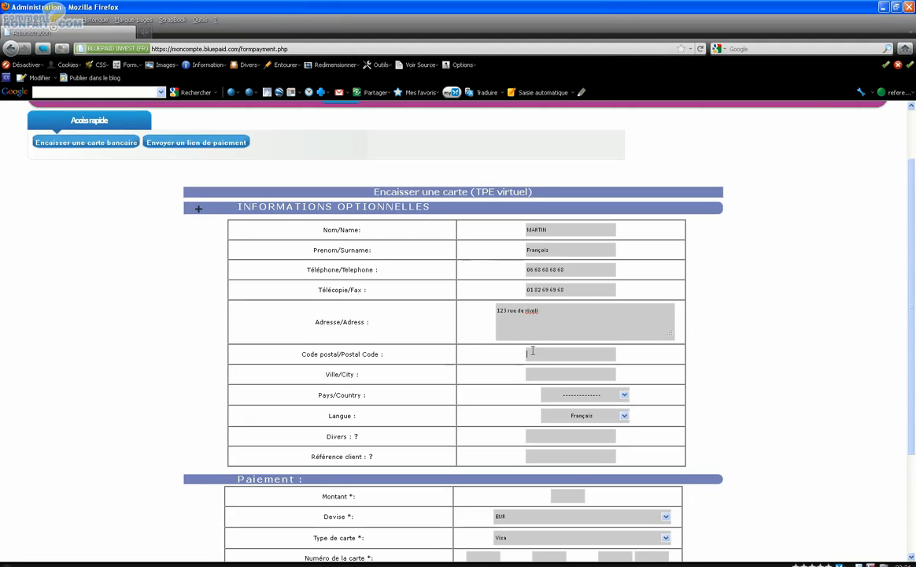
type("75001")
key("Tab")
type("Paris")
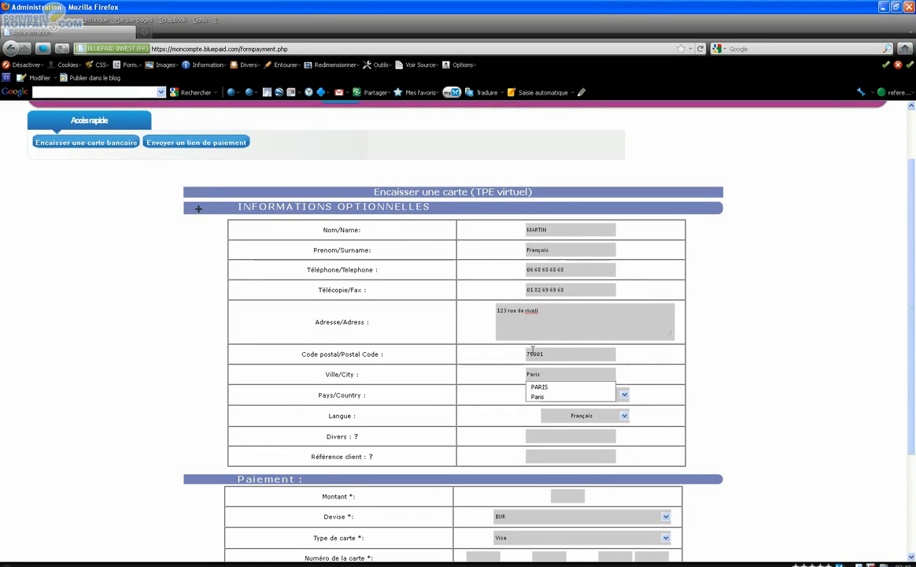
Set the customer's country to FRANCE and the language to Français
key("Tab")
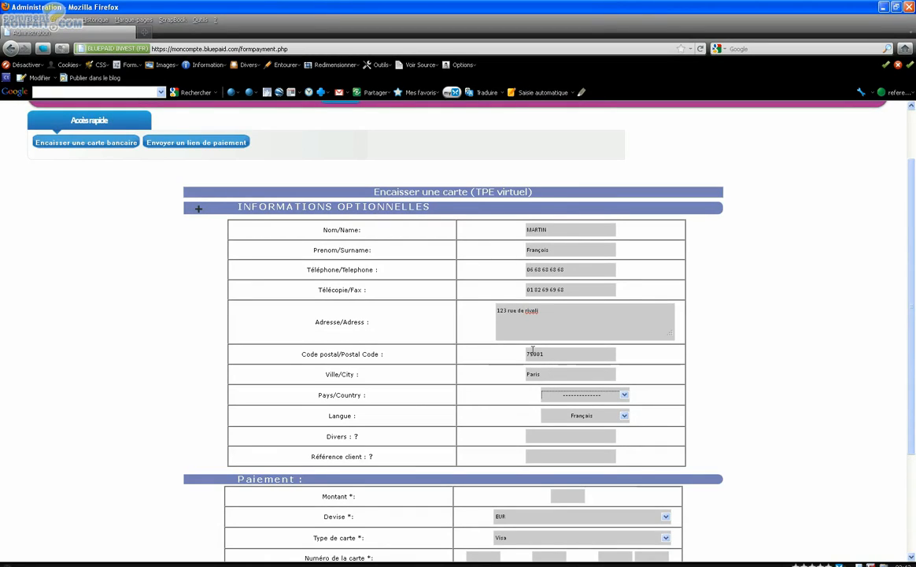
left_click(591, 396)
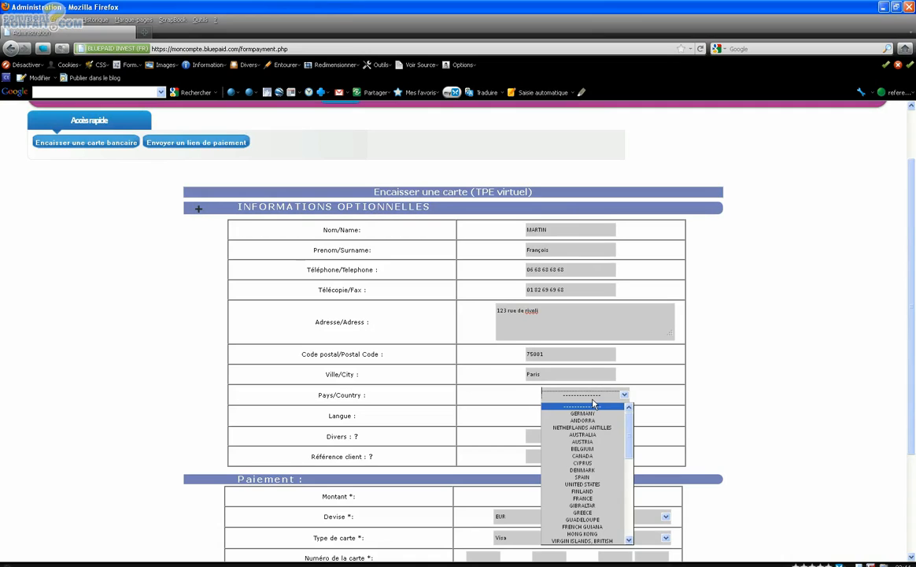
key("f")
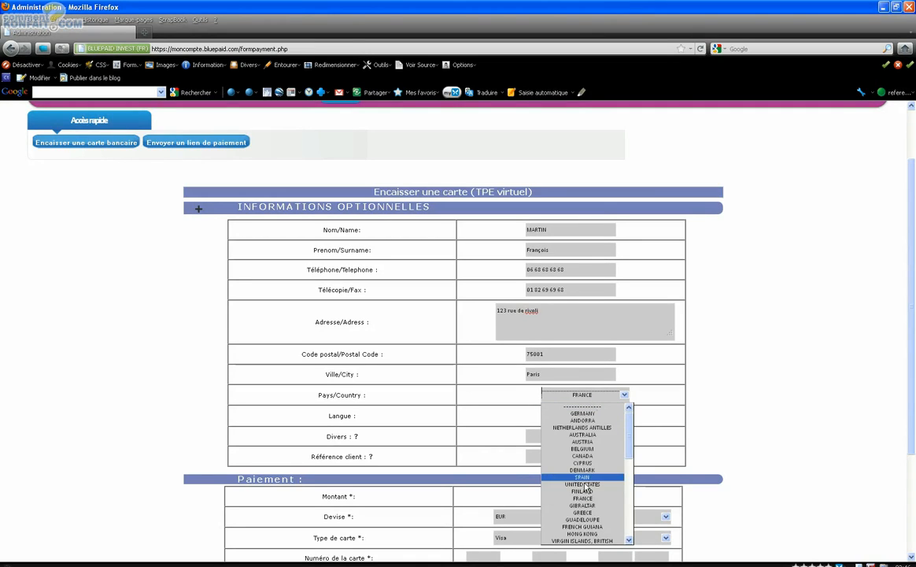
left_click(582, 499)
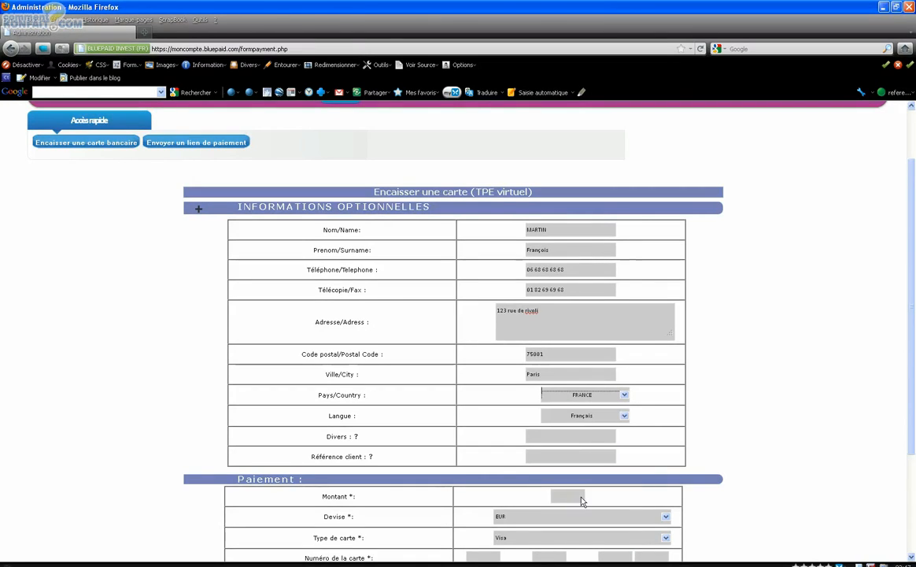
left_click(580, 420)
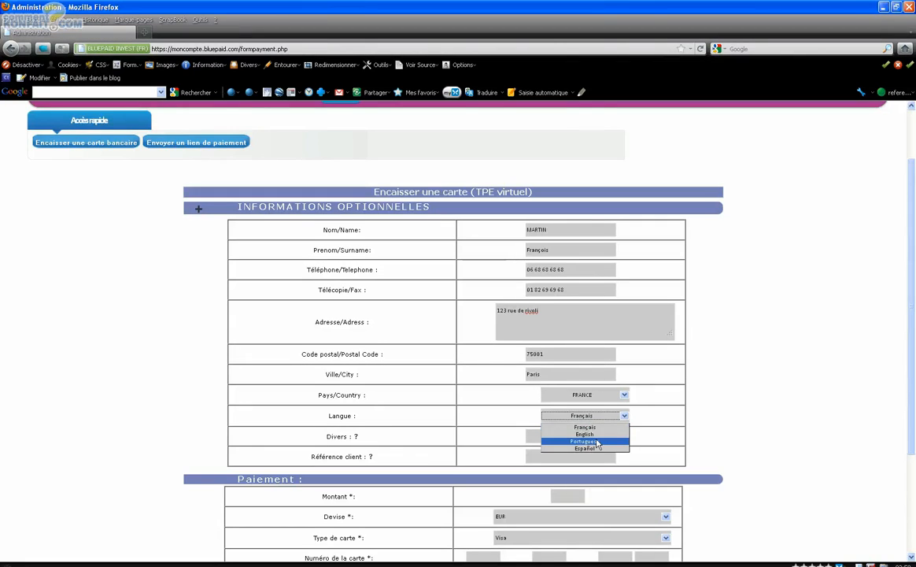
left_click(596, 428)
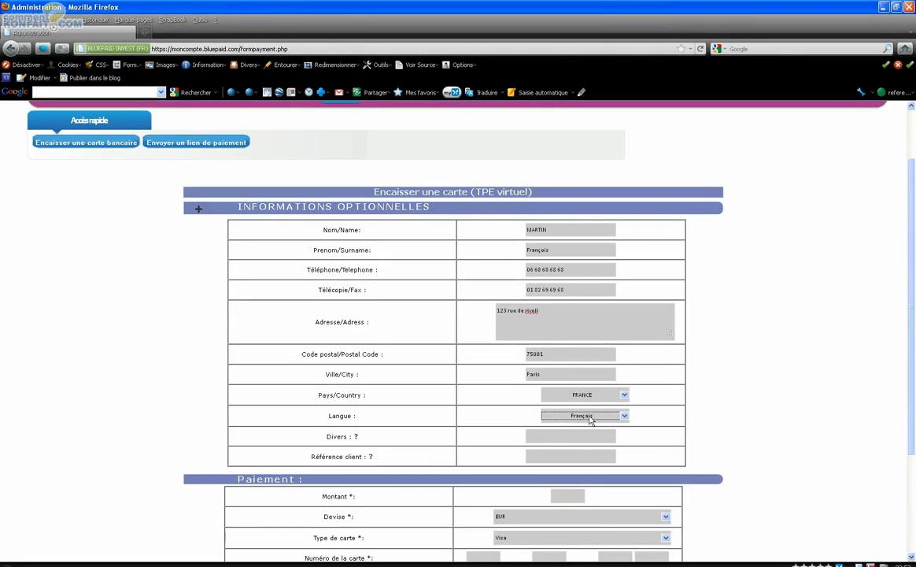
Describe the customer's trip by name in the Divers field and enter "départ le 22/08" as the client reference
left_click(538, 435)
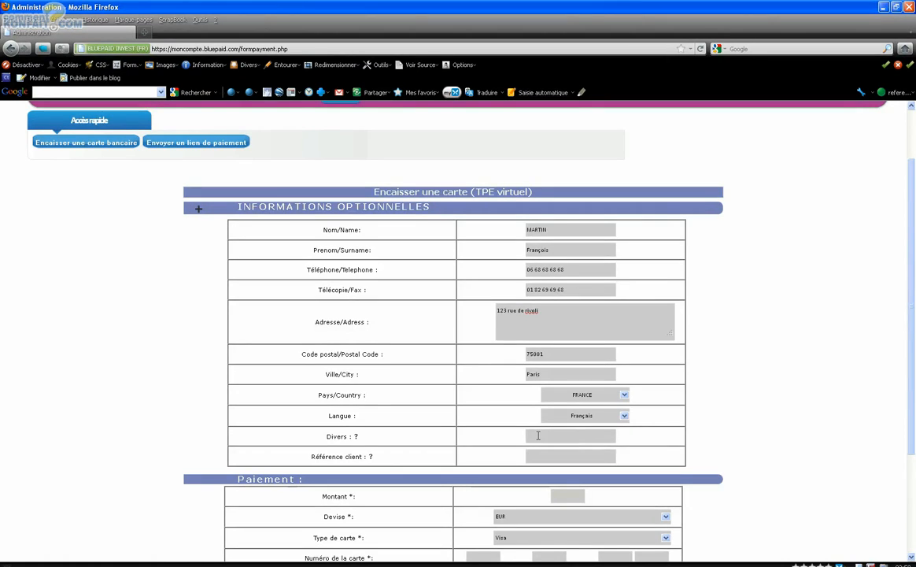
type("veyage de M")
type("r Martin")
type("départ l")
type("e 22/08")
Set the payment amount to 500
key("Tab")
scroll(537, 435, "down", 3)
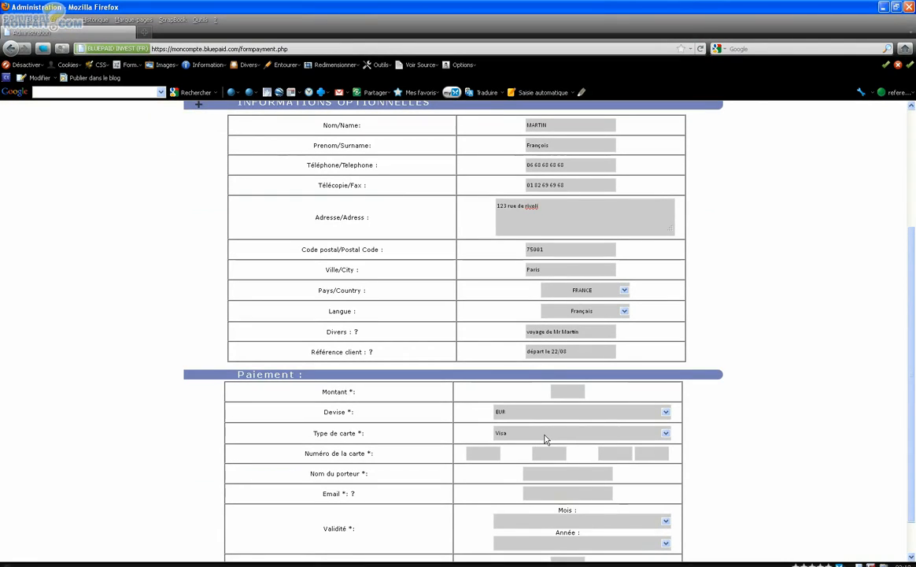
type("500")
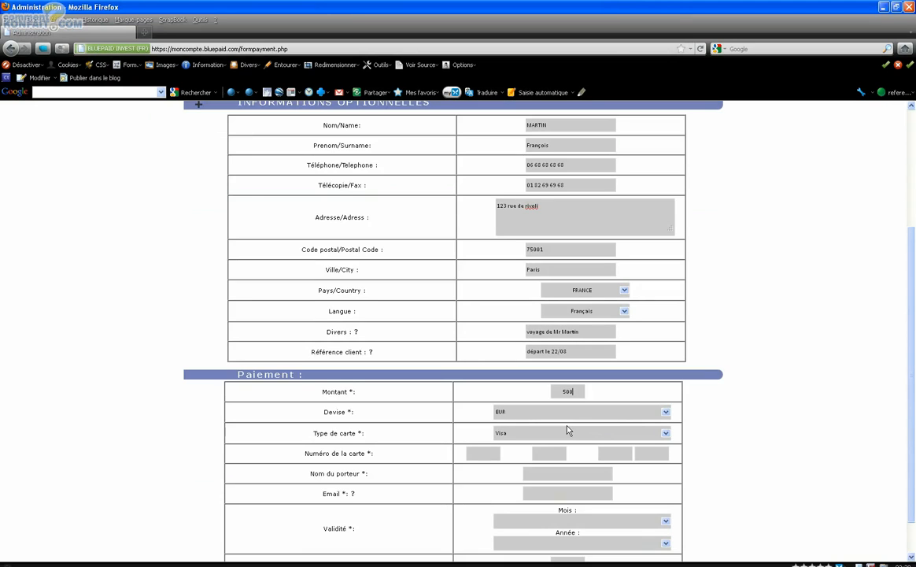
Set the payment currency to EUR and the card type to Visa
left_click(516, 412)
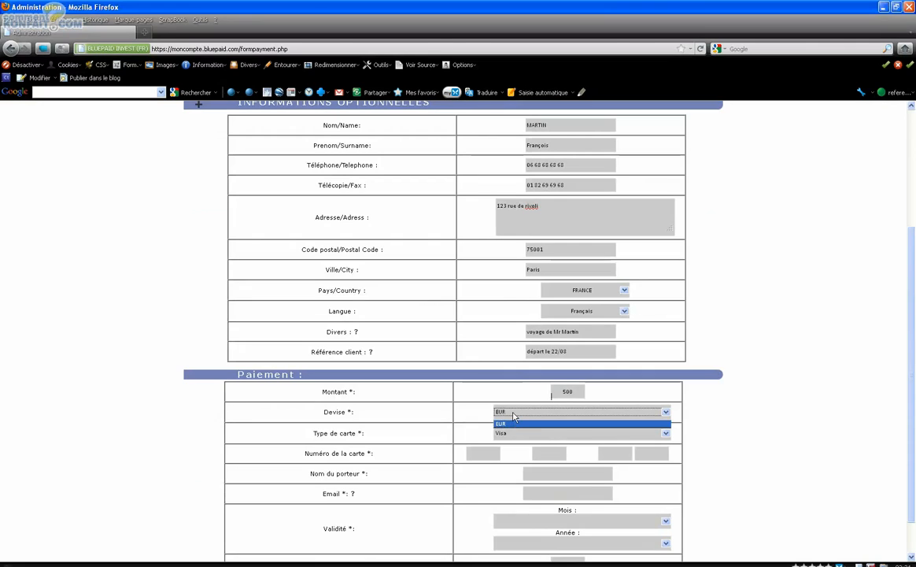
left_click(512, 425)
left_click(513, 434)
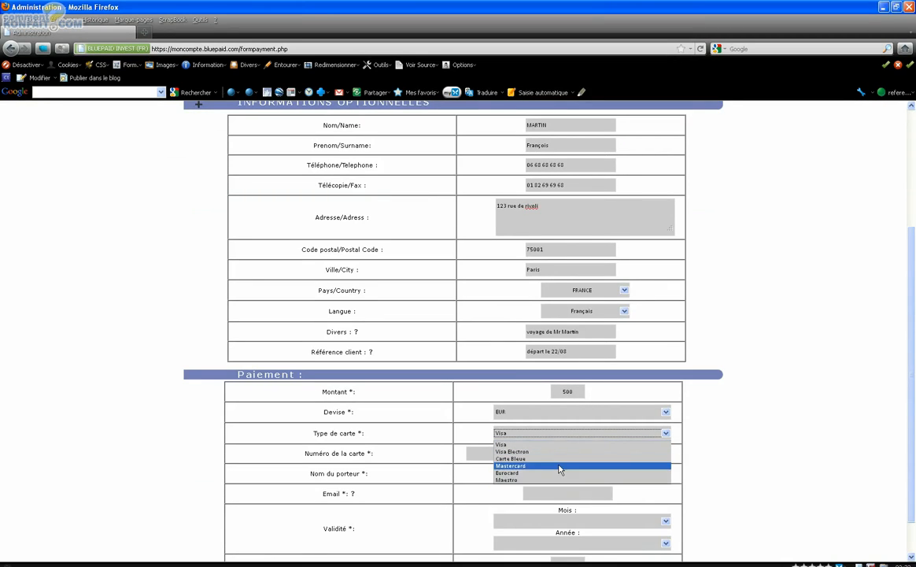
left_click(558, 435)
Enter the customer's card number across the four parts of the Numéro de la carte field
left_click(485, 455)
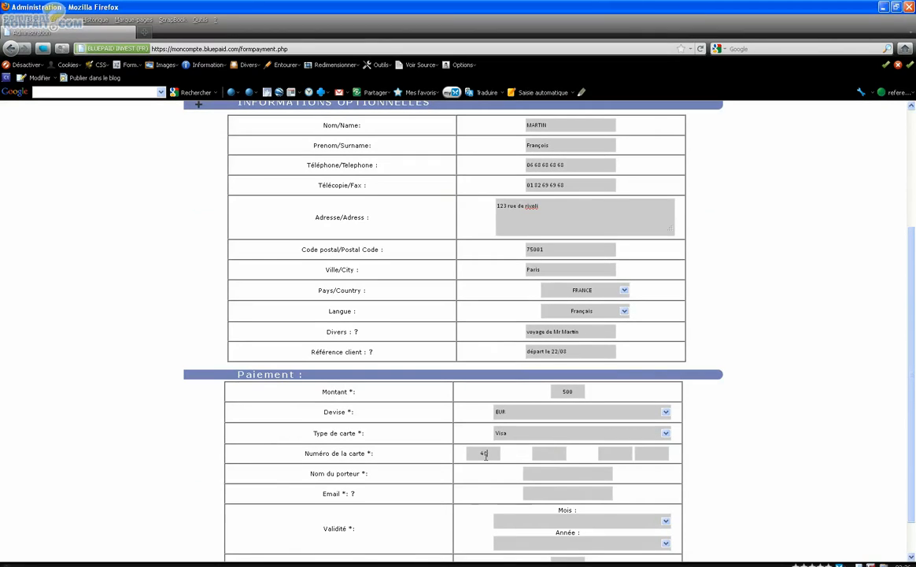
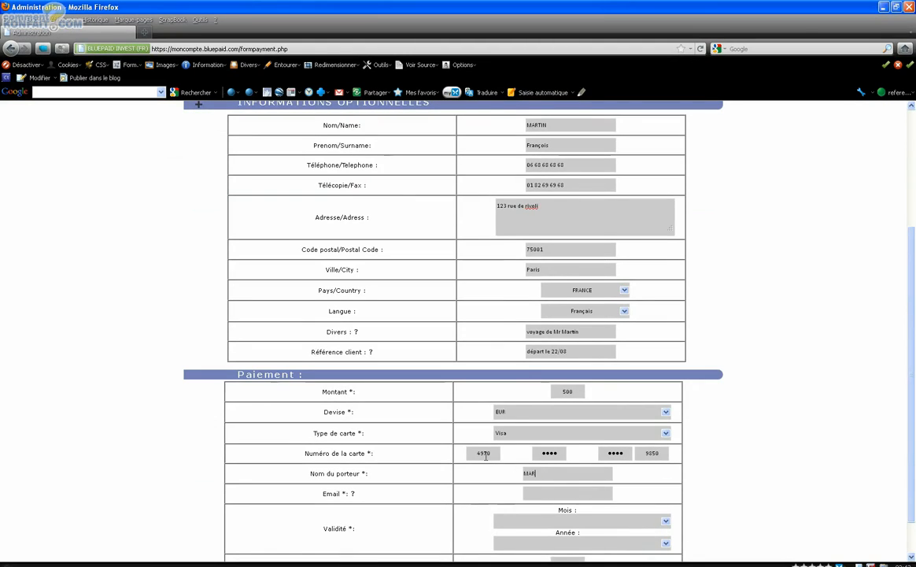
Fill in the cardholder's name and the customer's e-mail address in the payment form
key("Tab")
key("Tab")
Set the card's validity to month 07 and year 2011
key("Tab")
key("Down")
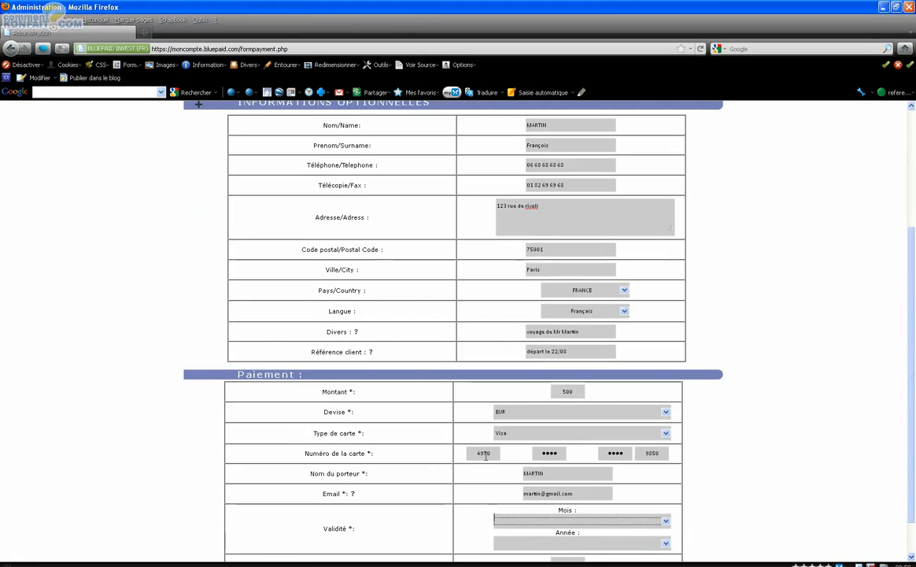
type("7")
key("Tab")
type("2011")
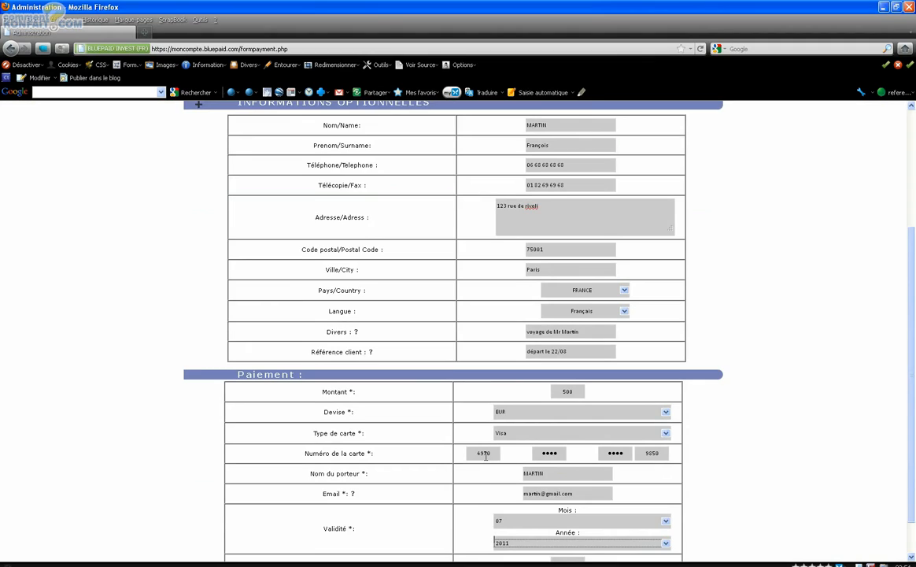
Enter the card's security code in the Cryptogramme de sécurité field and submit the payment
scroll(487, 512, "down", 1)
left_click(567, 519)
type("123")
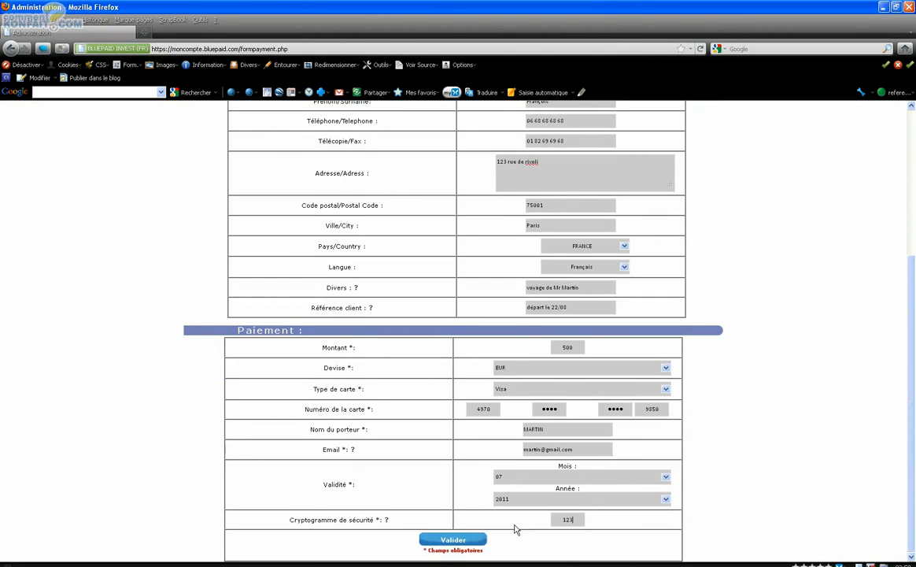
left_click(452, 540)
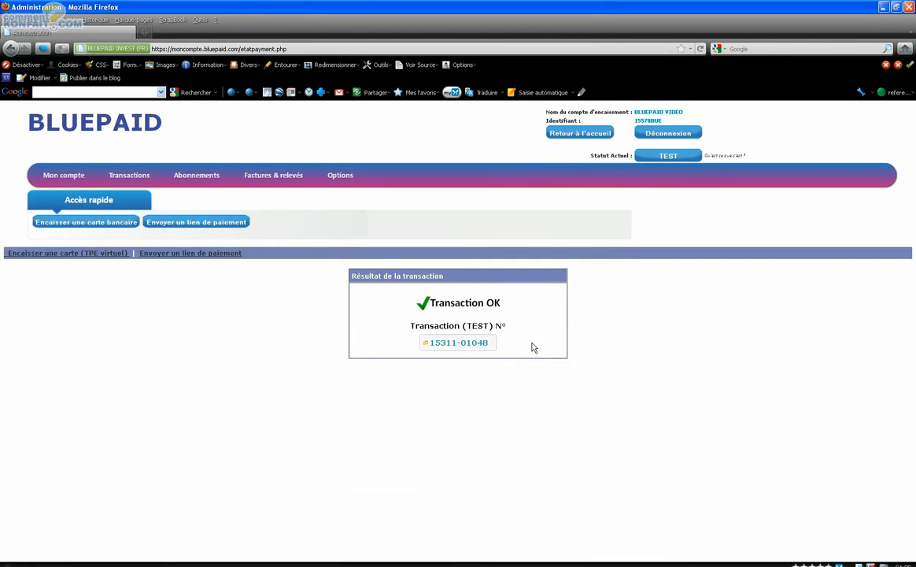
Check the transaction result, review the customer and payment details of the transaction, and close them
left_click(512, 300)
left_click_drag(512, 305, 418, 304)
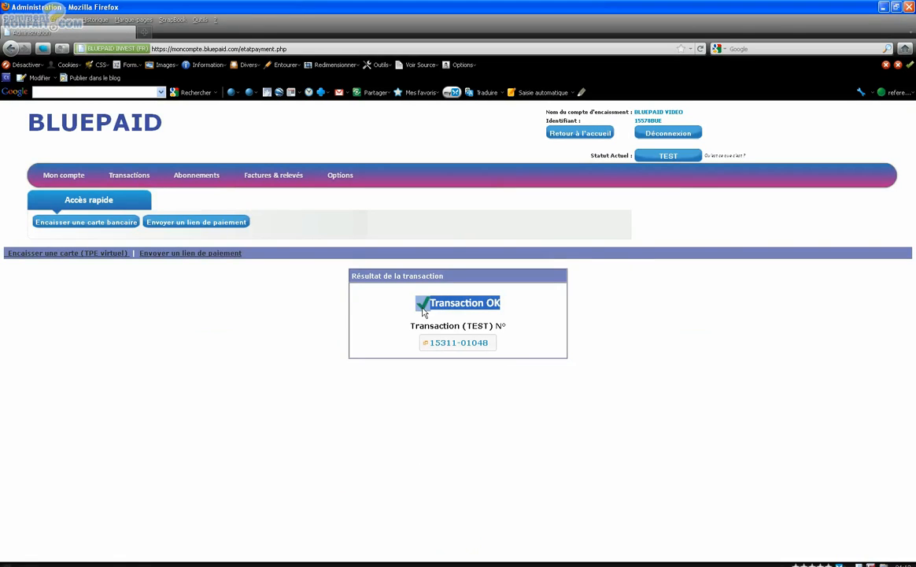
left_click(462, 344)
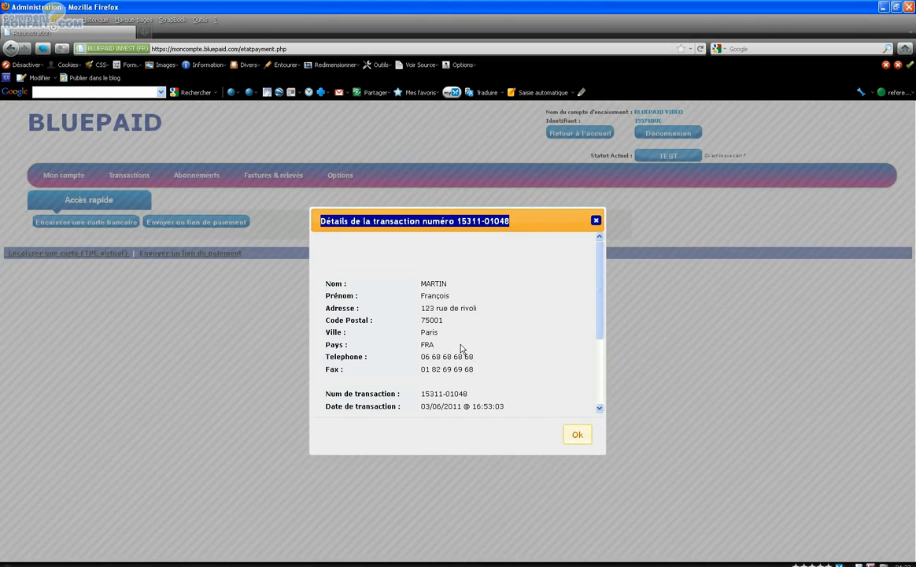
scroll(515, 358, "down", 1)
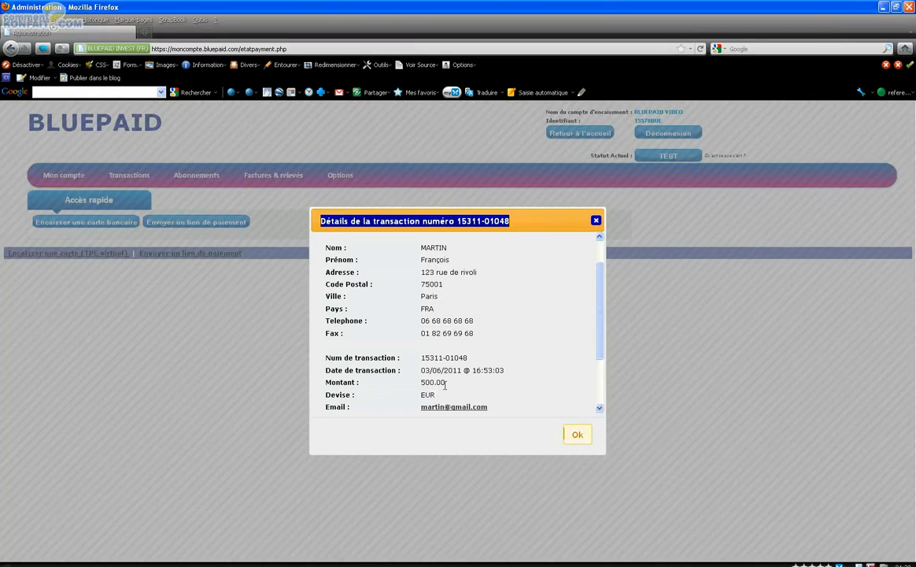
scroll(446, 397, "down", 1)
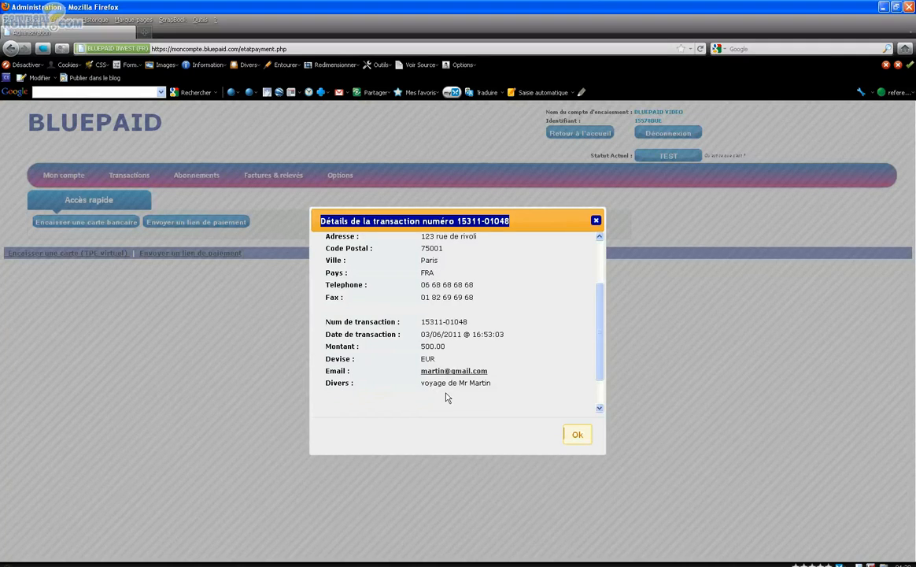
scroll(446, 396, "down", 1)
scroll(446, 396, "up", 3)
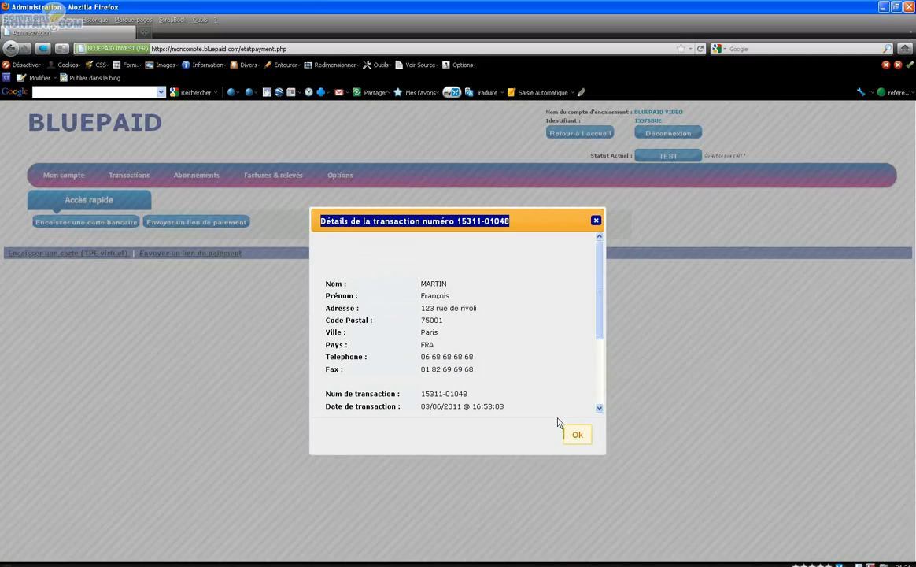
left_click(576, 436)
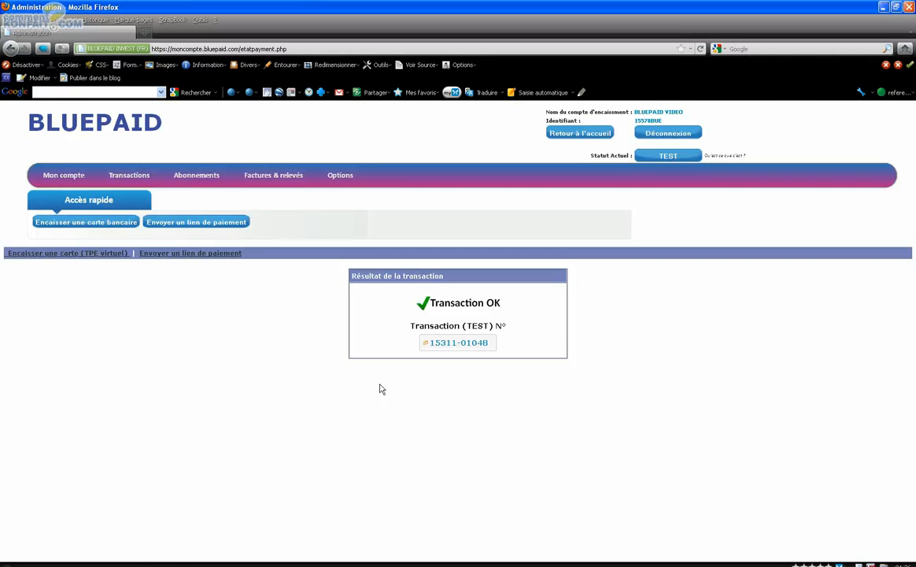
Open the list of test transactions and expand the details of the most recent 500 EUR transaction
mouse_move(139, 189)
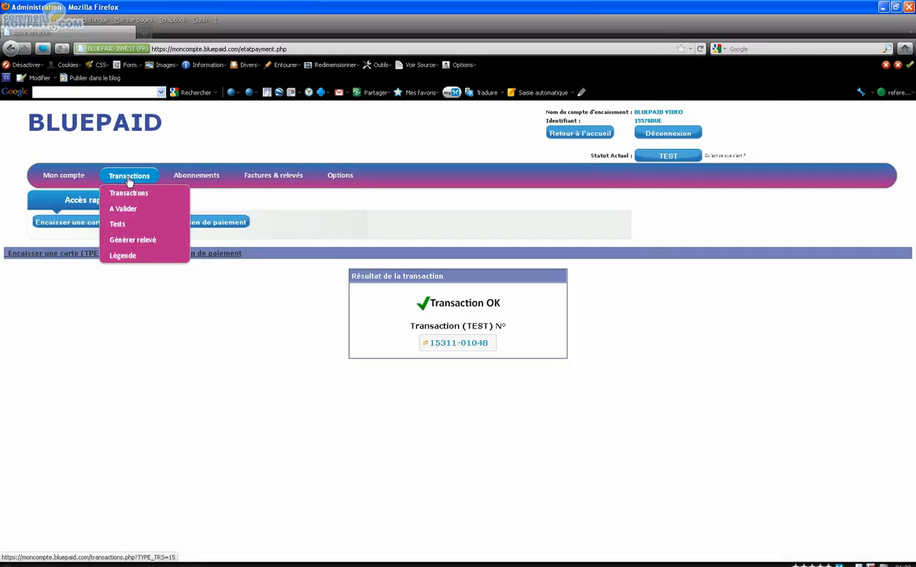
left_click(124, 225)
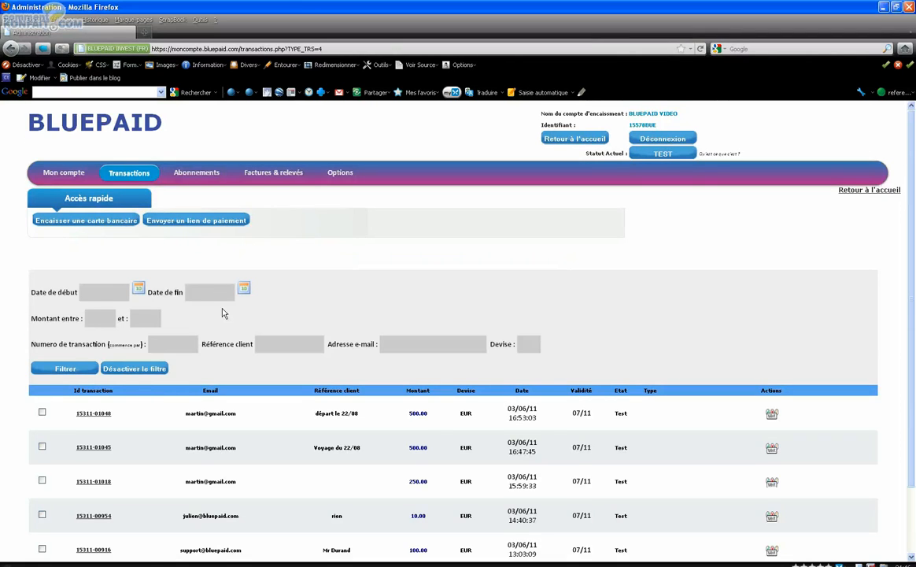
scroll(223, 313, "down", 1)
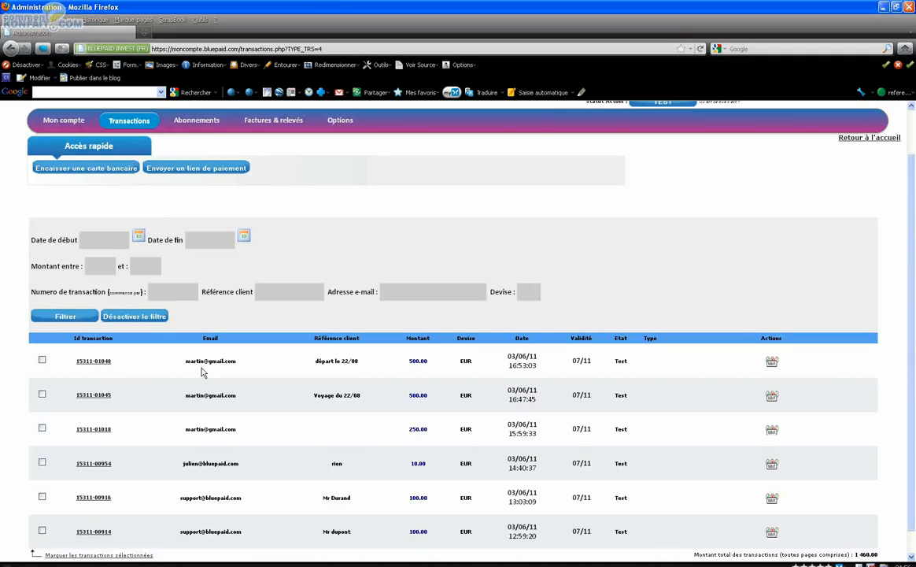
left_click(87, 367)
scroll(98, 398, "down", 4)
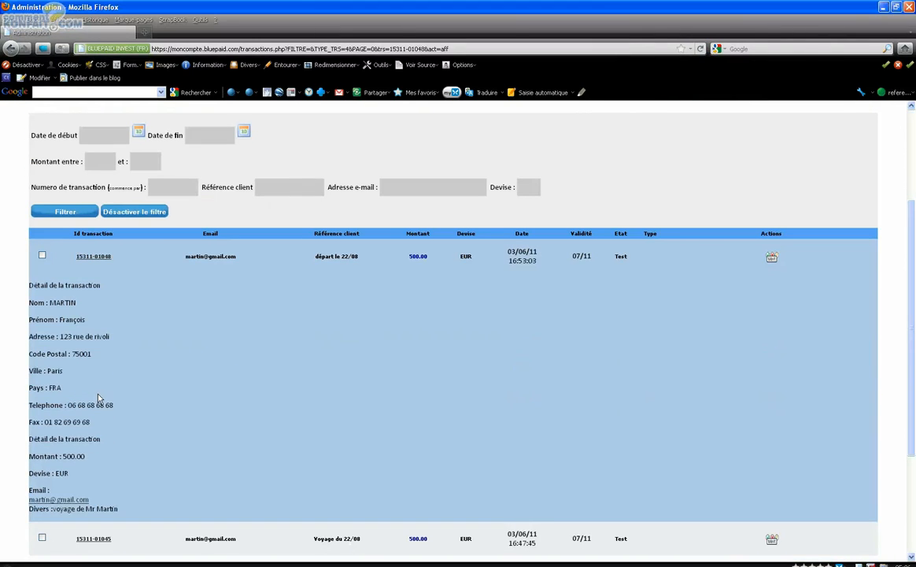